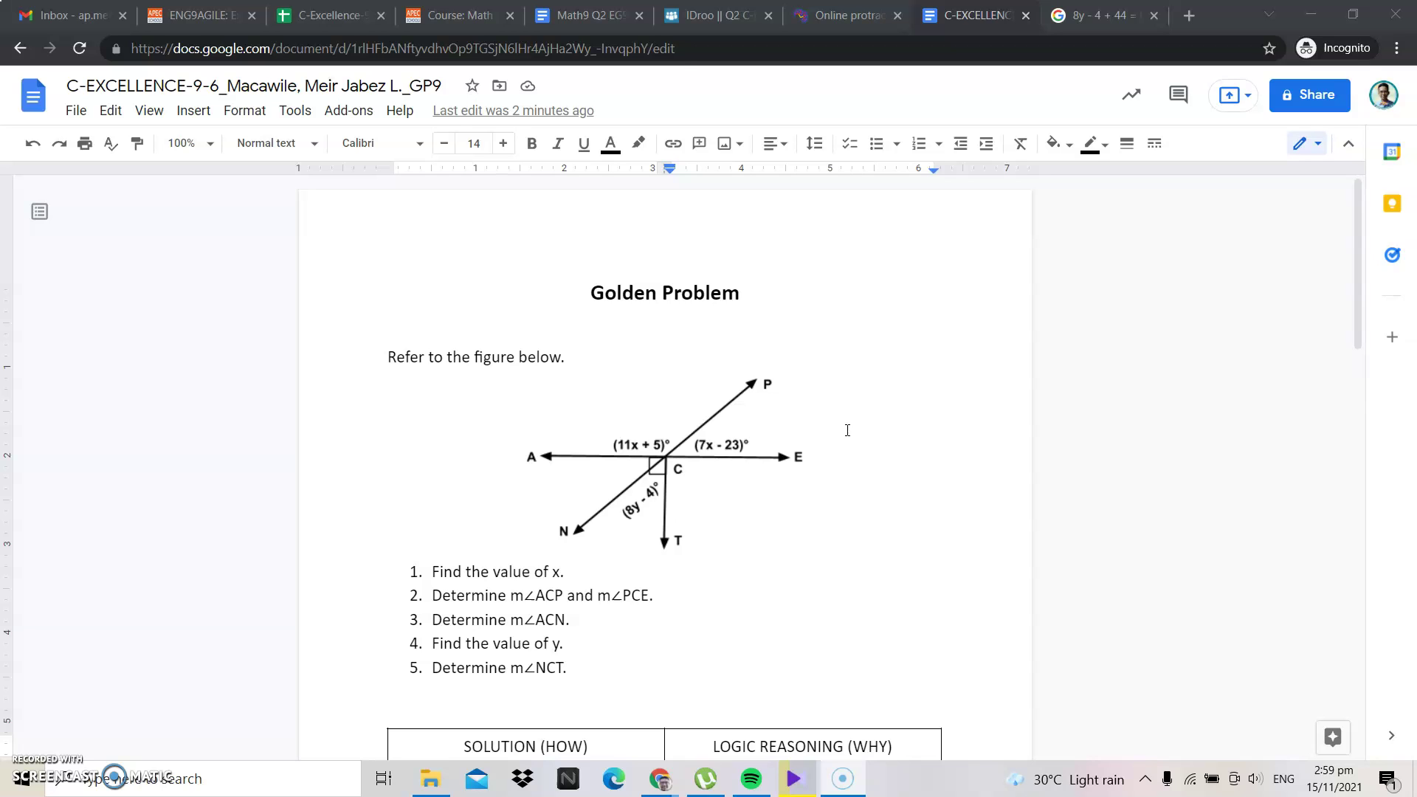
- Select the angle diagram, view its context actions, then dismiss them without changes
{"action": "scroll", "coordinate": [847, 430], "scroll_direction": "down", "scroll_amount": 3}
{"action": "scroll", "coordinate": [847, 430], "scroll_direction": "up", "scroll_amount": 3}
{"action": "left_click", "coordinate": [768, 480]}
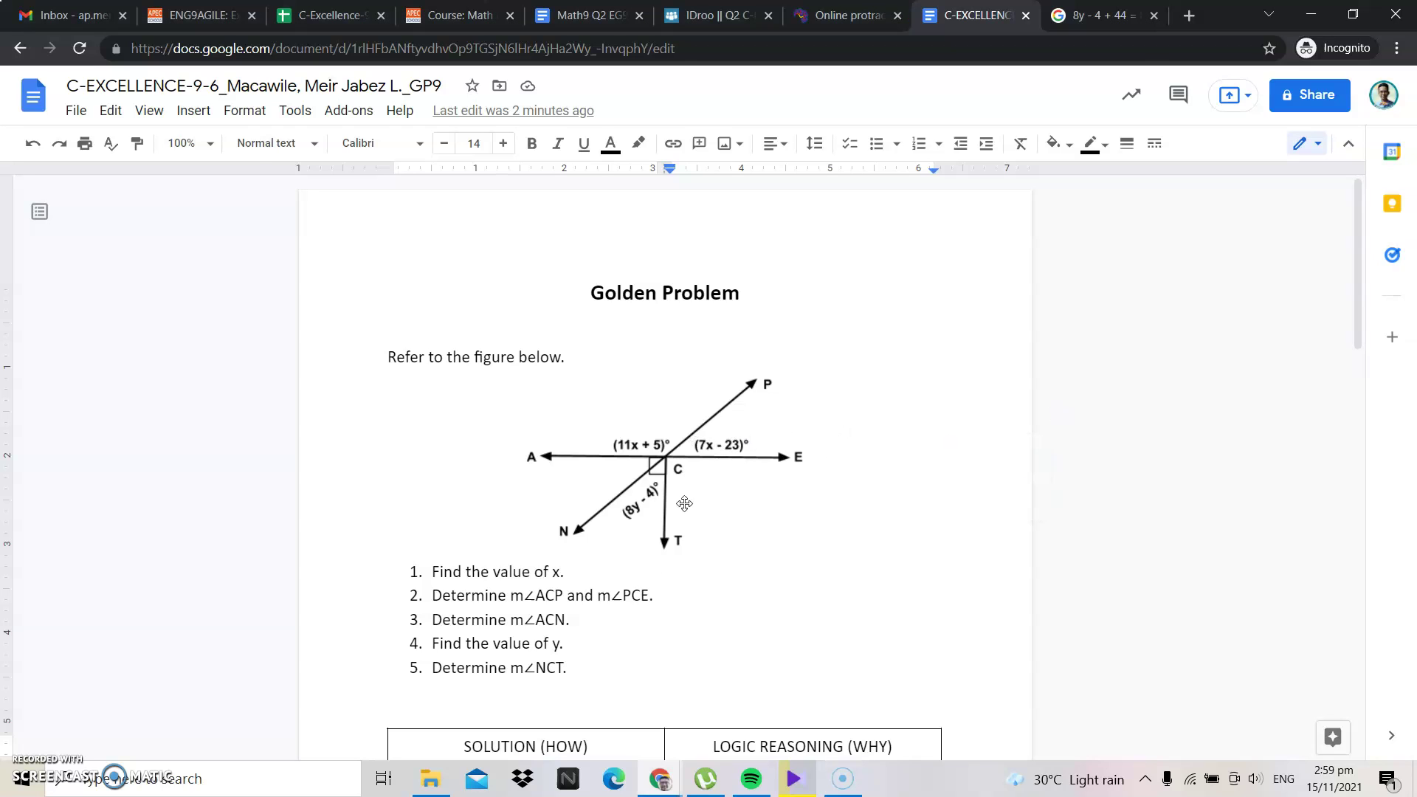
{"action": "right_click", "coordinate": [747, 427]}
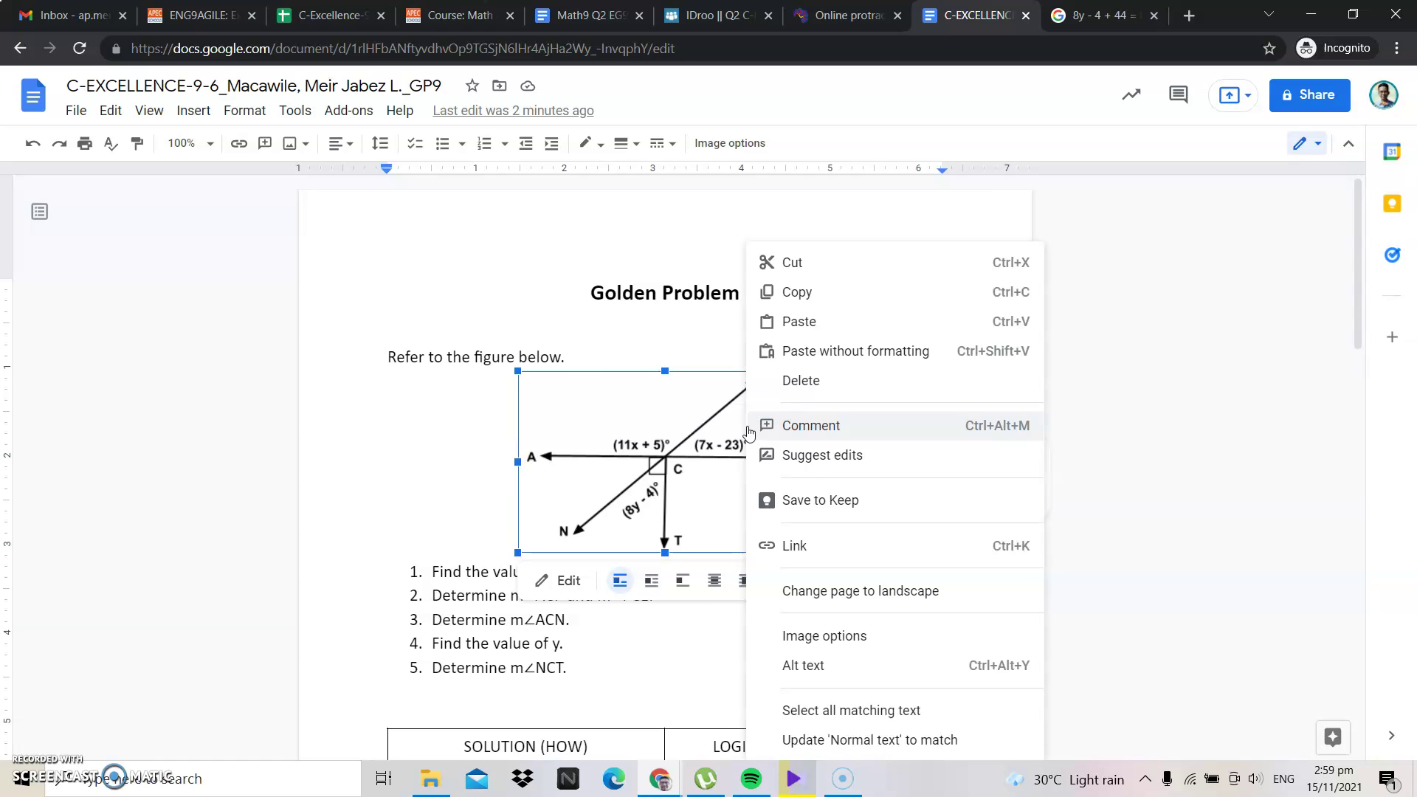
{"action": "left_click", "coordinate": [570, 467]}
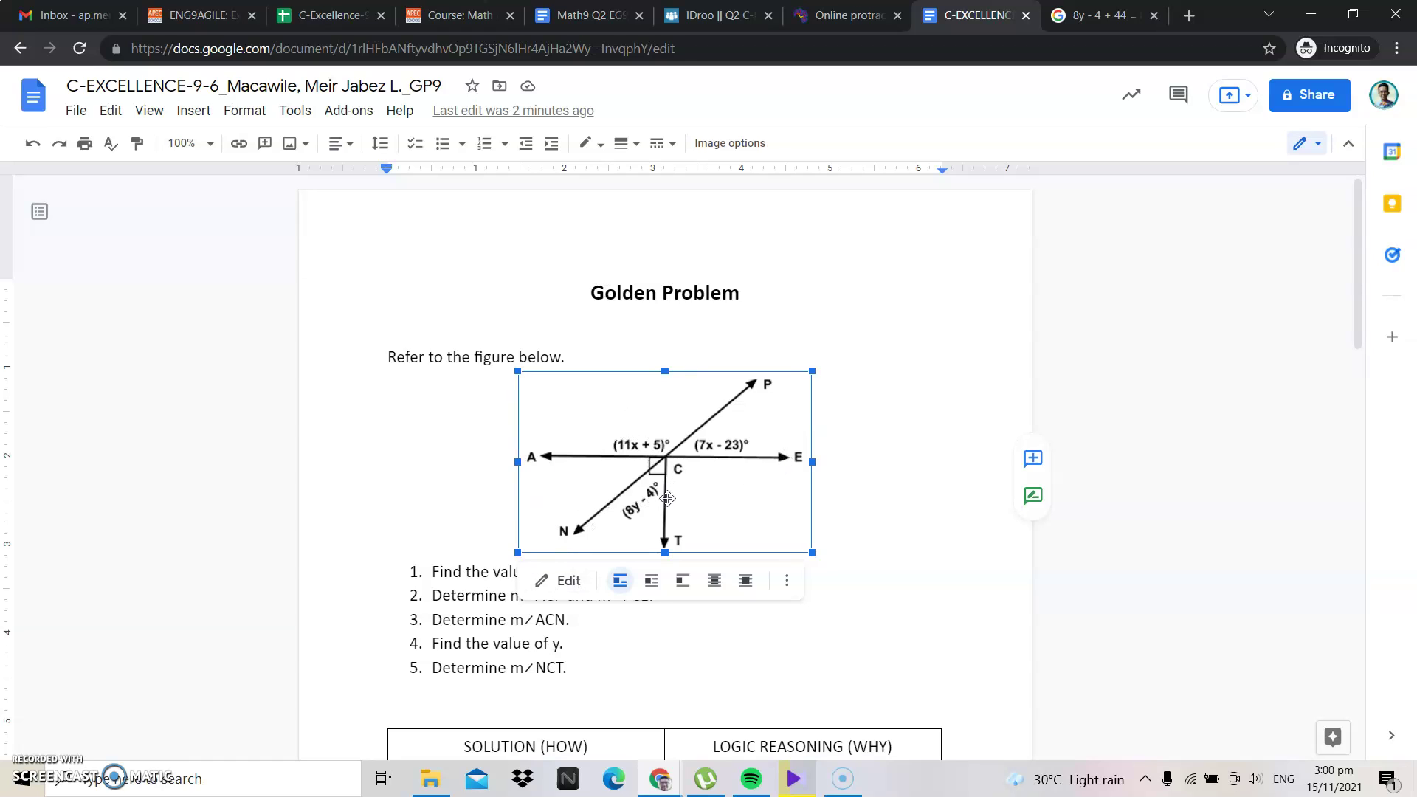
{"action": "left_click", "coordinate": [879, 572]}
- Scroll through the worksheet to review the solution table
{"action": "scroll", "coordinate": [728, 456], "scroll_direction": "down", "scroll_amount": 4}
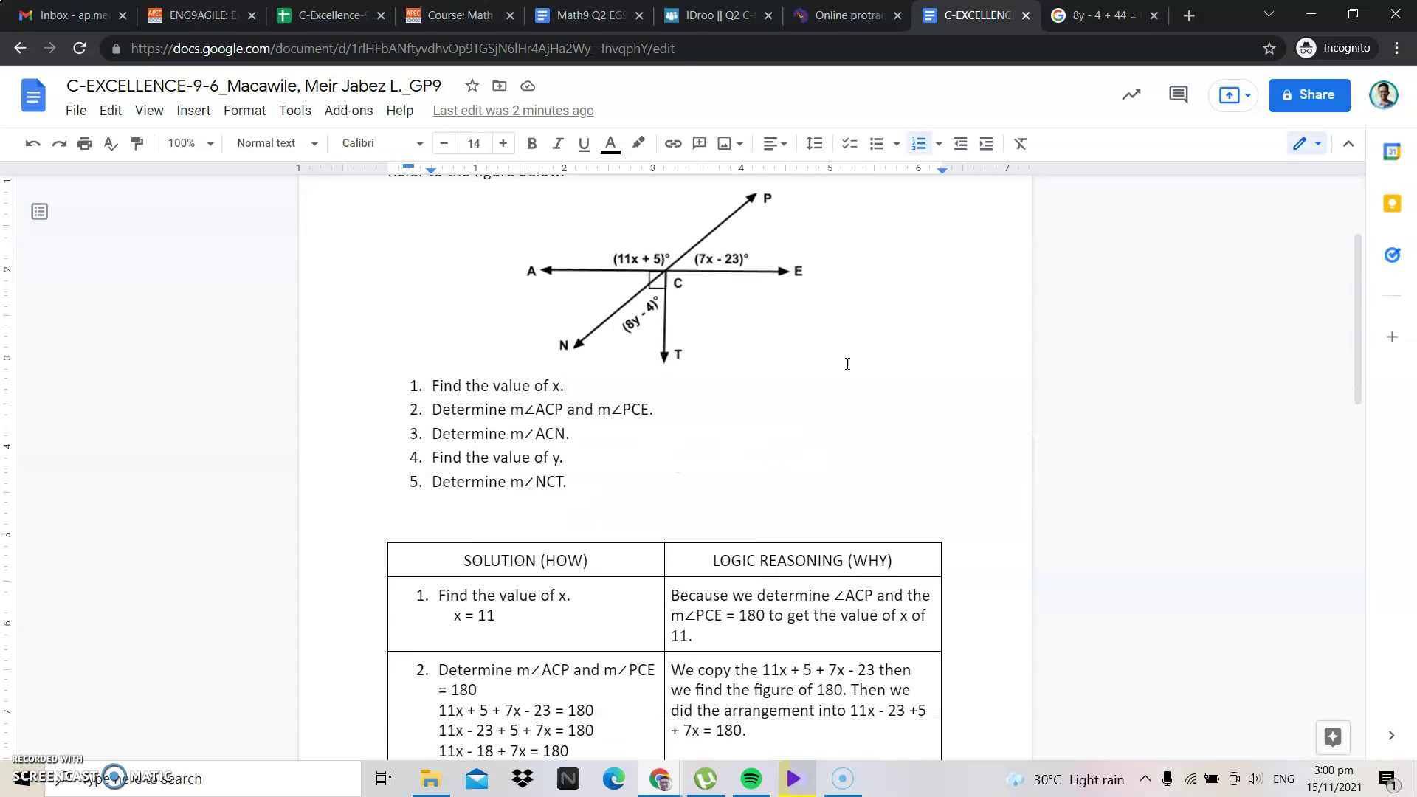
{"action": "scroll", "coordinate": [509, 347], "scroll_direction": "down", "scroll_amount": 3}
{"action": "scroll", "coordinate": [509, 347], "scroll_direction": "down", "scroll_amount": 5}
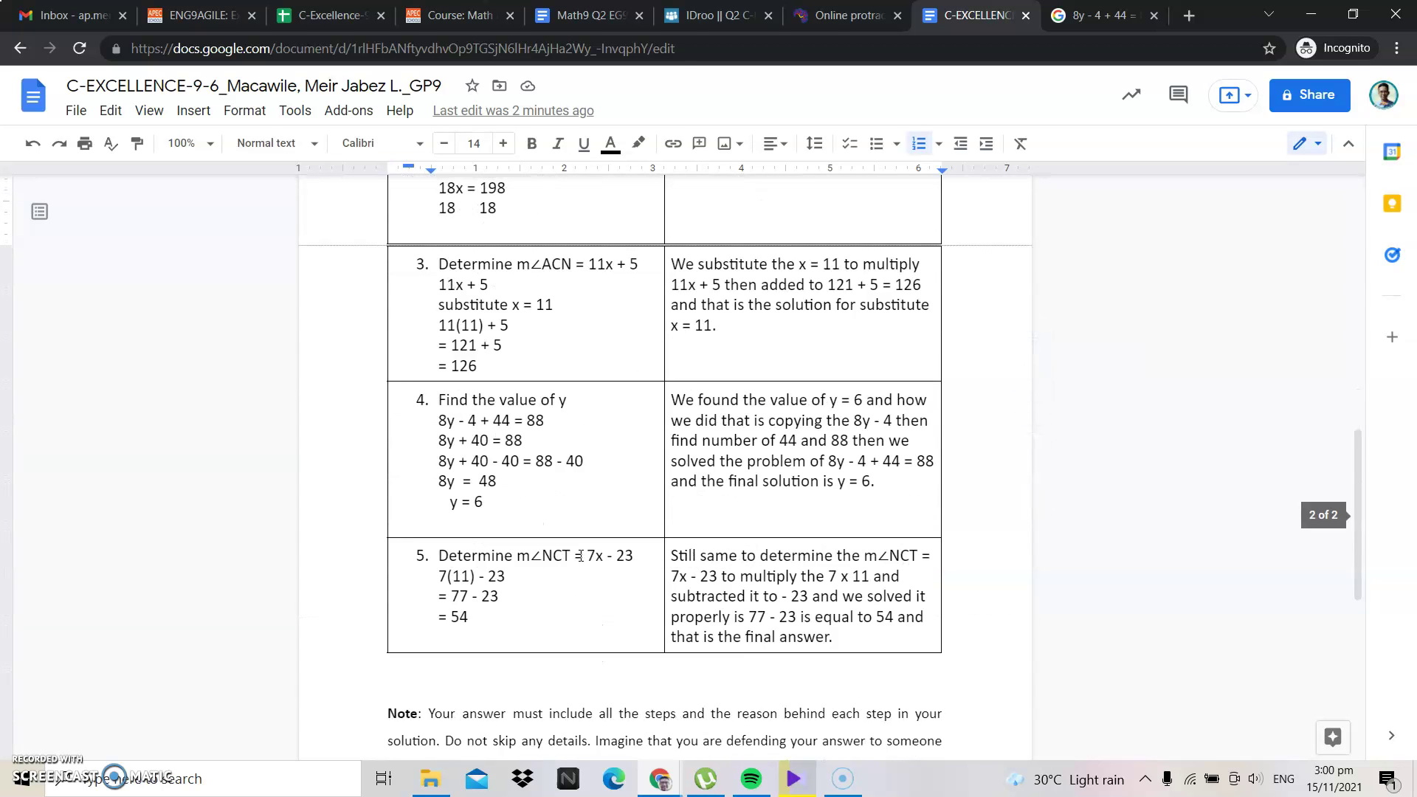
{"action": "scroll", "coordinate": [508, 369], "scroll_direction": "up", "scroll_amount": 6}
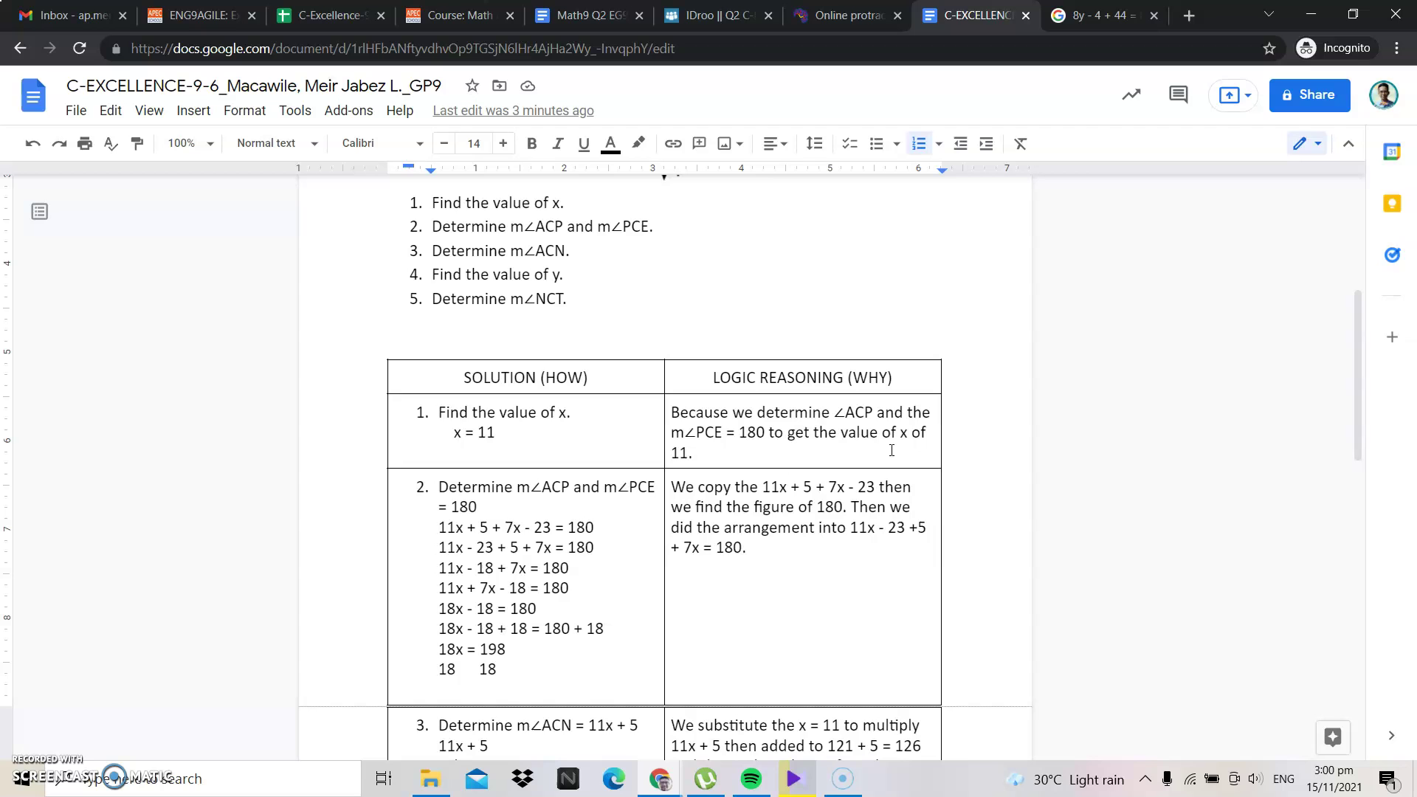
{"action": "scroll", "coordinate": [812, 472], "scroll_direction": "down", "scroll_amount": 1}
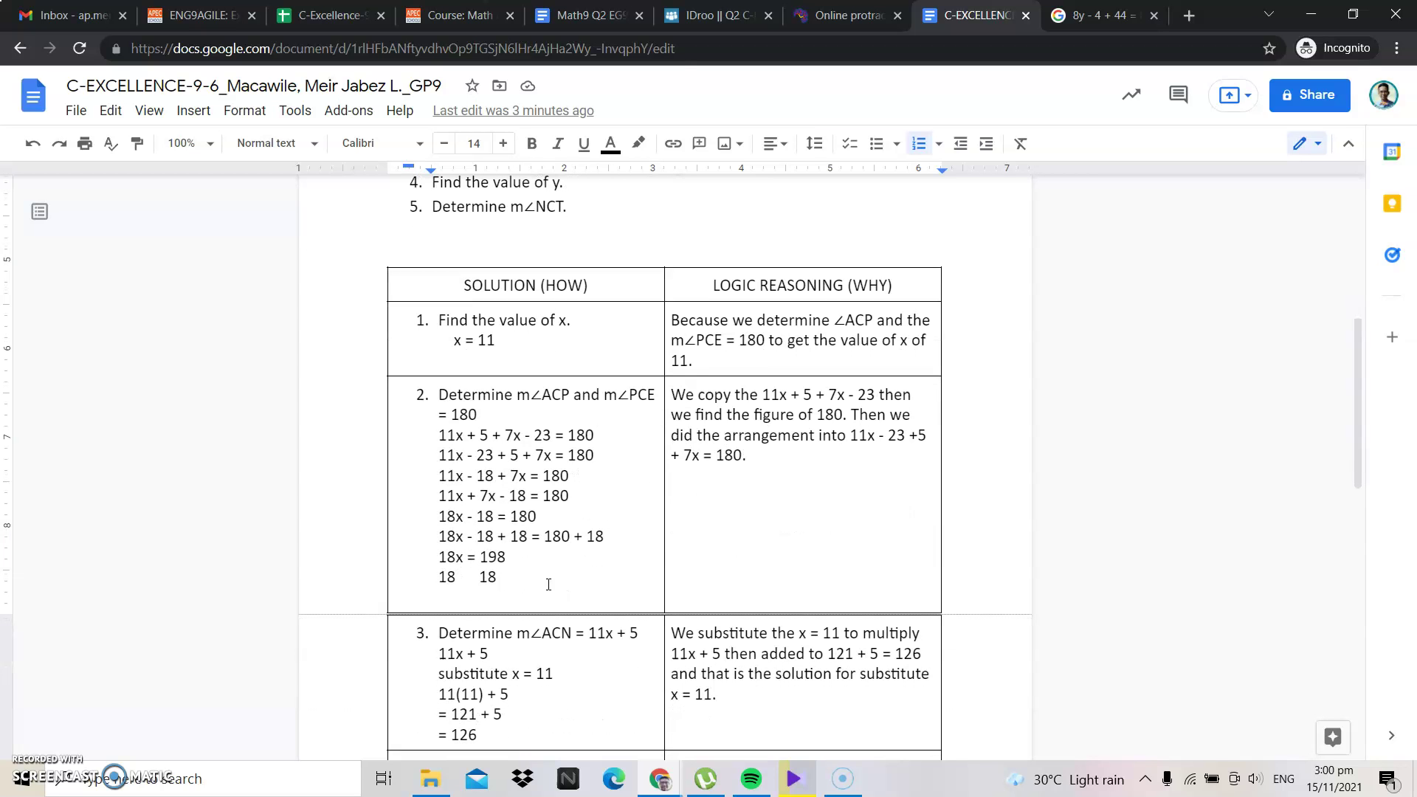
{"action": "scroll", "coordinate": [564, 506], "scroll_direction": "up", "scroll_amount": 2}
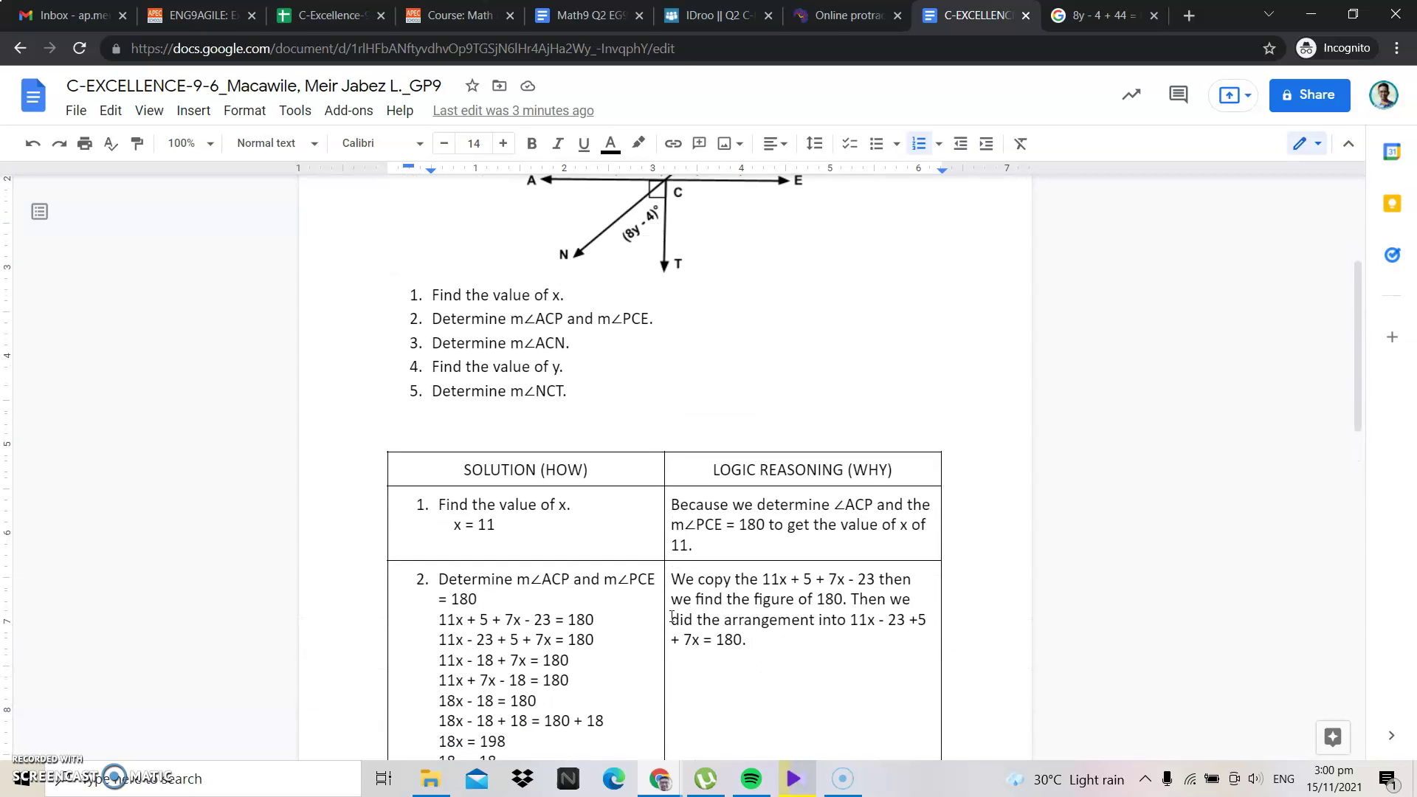
{"action": "scroll", "coordinate": [758, 594], "scroll_direction": "down", "scroll_amount": 1}
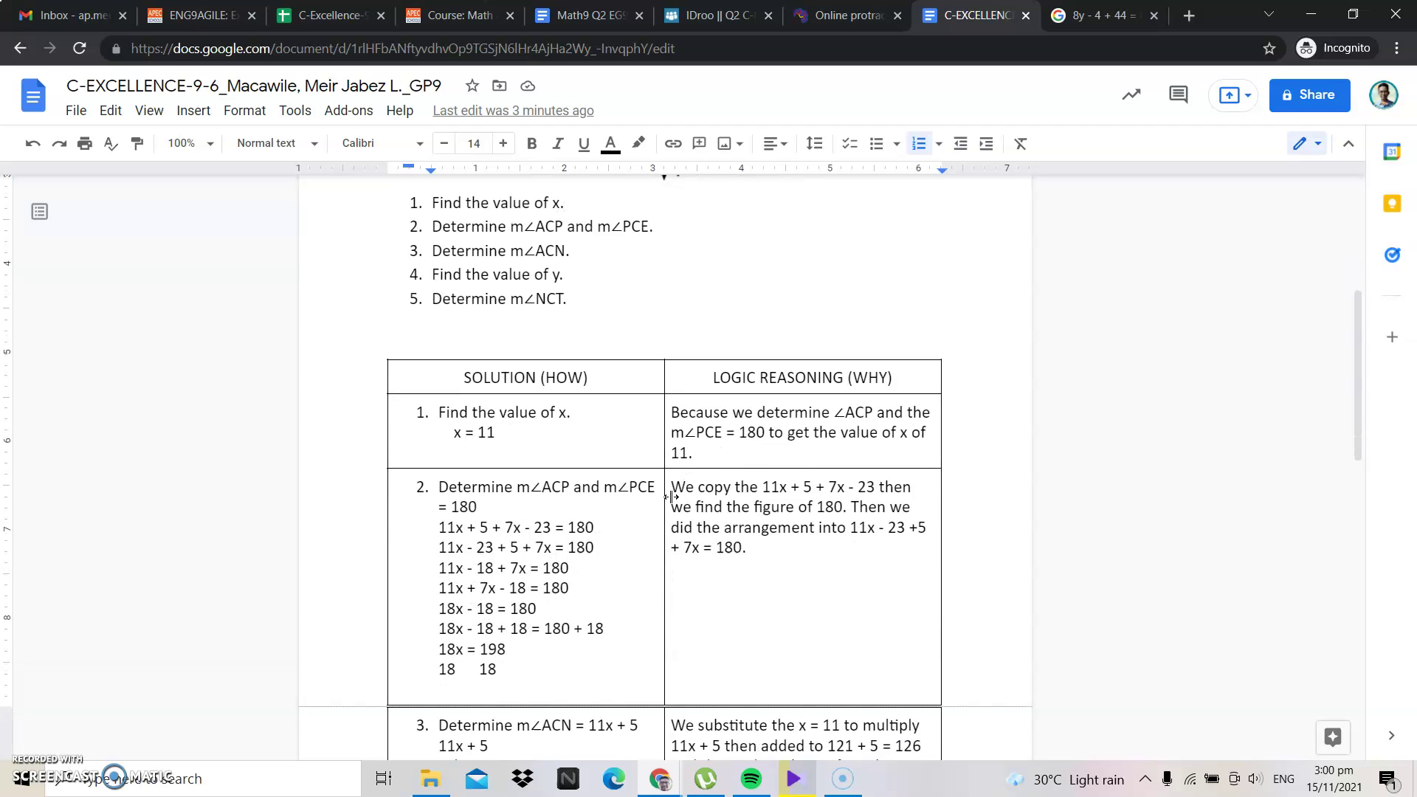
{"action": "scroll", "coordinate": [664, 548], "scroll_direction": "up", "scroll_amount": 1}
{"action": "scroll", "coordinate": [466, 583], "scroll_direction": "down", "scroll_amount": 1}
{"action": "scroll", "coordinate": [466, 604], "scroll_direction": "down", "scroll_amount": 1}
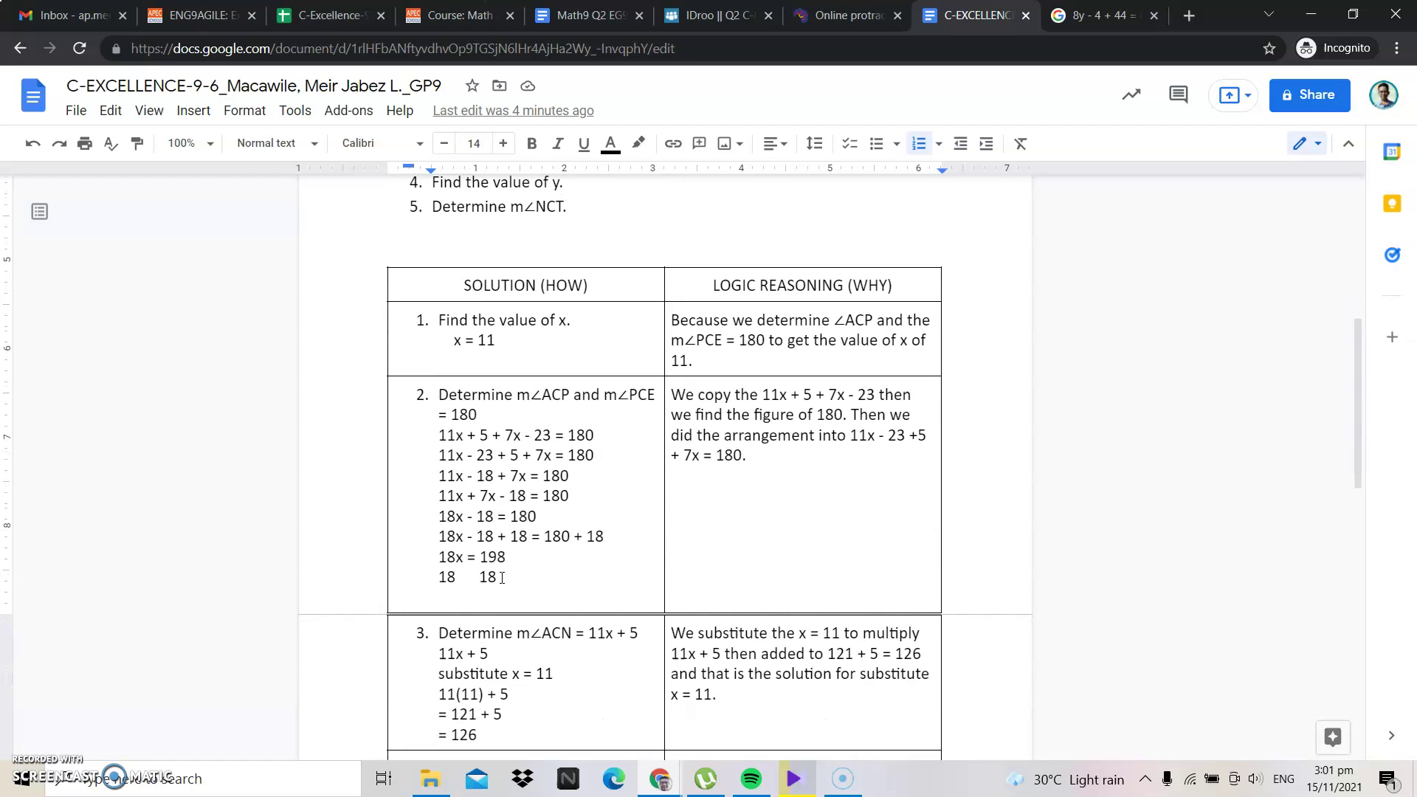
- Add an indented 'x = 11' line below the 18 18 line in row 2's solution cell
{"action": "left_click", "coordinate": [501, 578]}
{"action": "key", "text": "Return"}
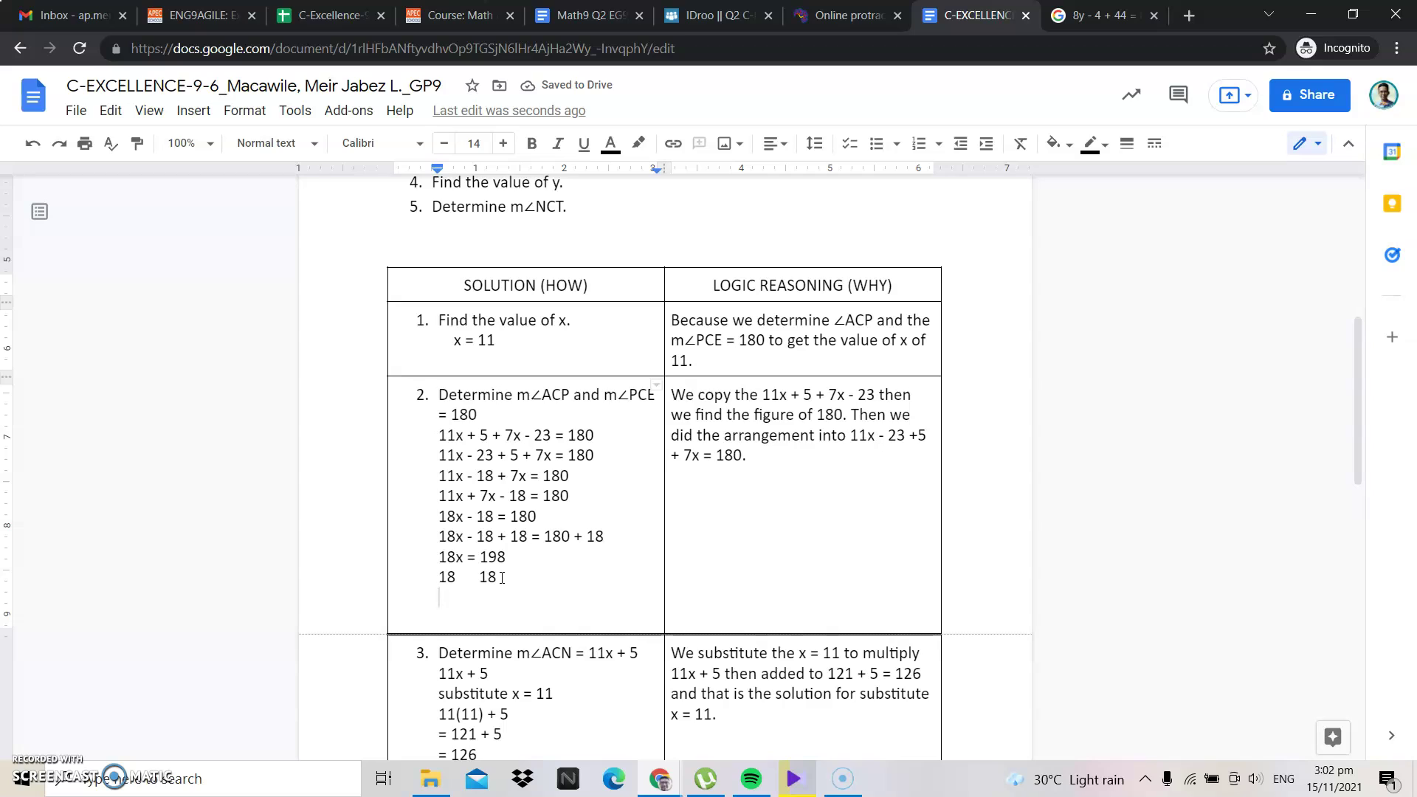
{"action": "type", "text": "x"}
{"action": "key", "text": "Left"}
{"action": "type", "text": "x"}
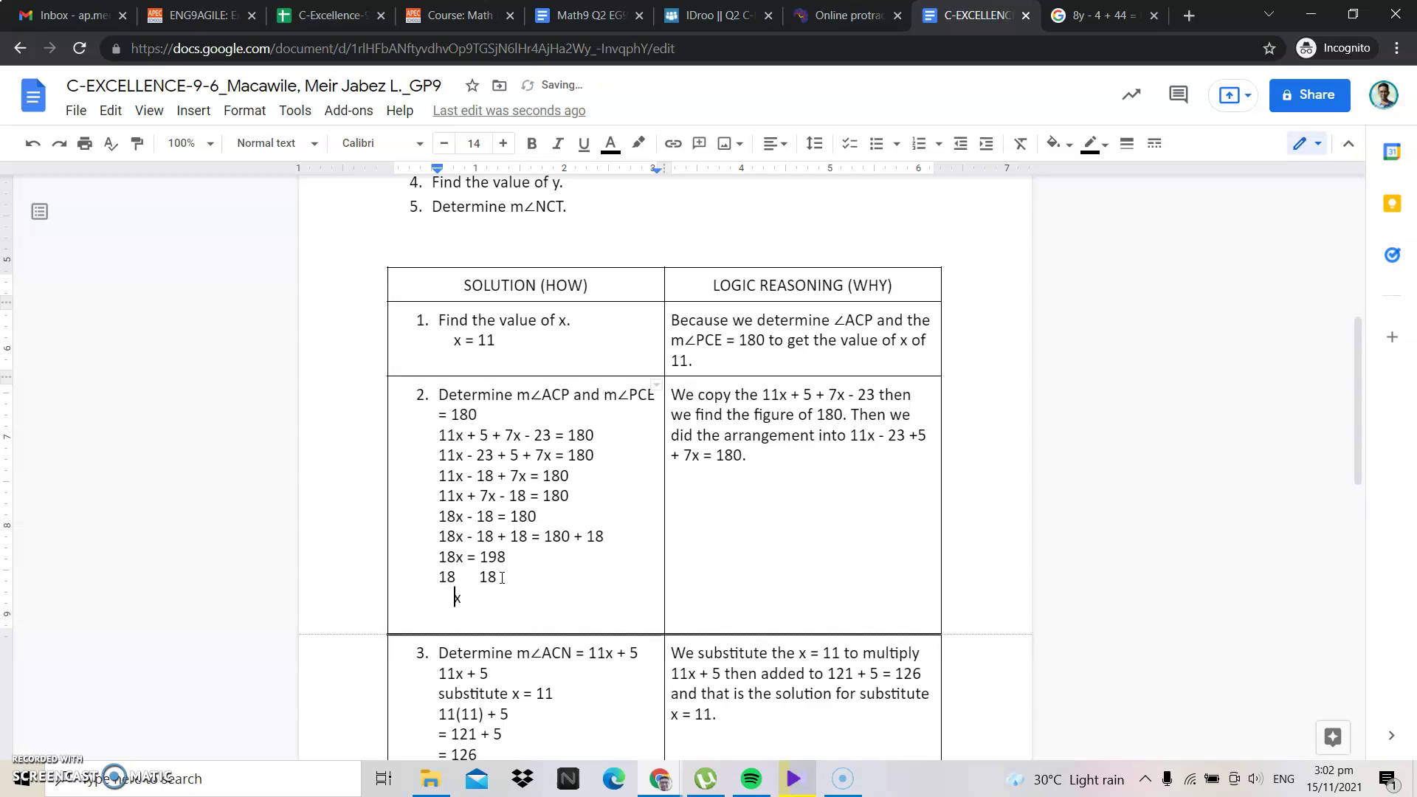
{"action": "type", "text": " = 11"}
{"action": "scroll", "coordinate": [513, 509], "scroll_direction": "down", "scroll_amount": 2}
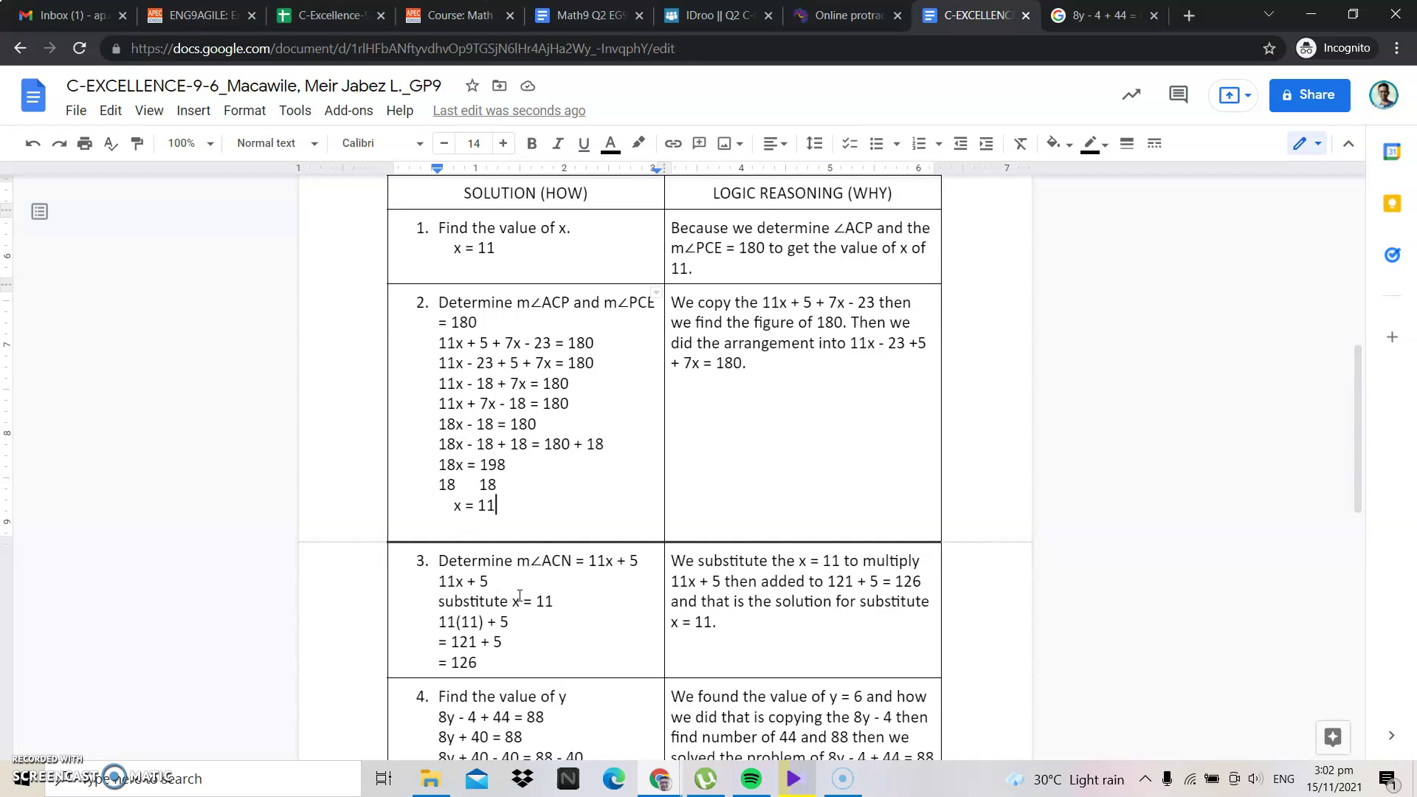
{"action": "scroll", "coordinate": [521, 592], "scroll_direction": "down", "scroll_amount": 2}
{"action": "scroll", "coordinate": [521, 592], "scroll_direction": "up", "scroll_amount": 4}
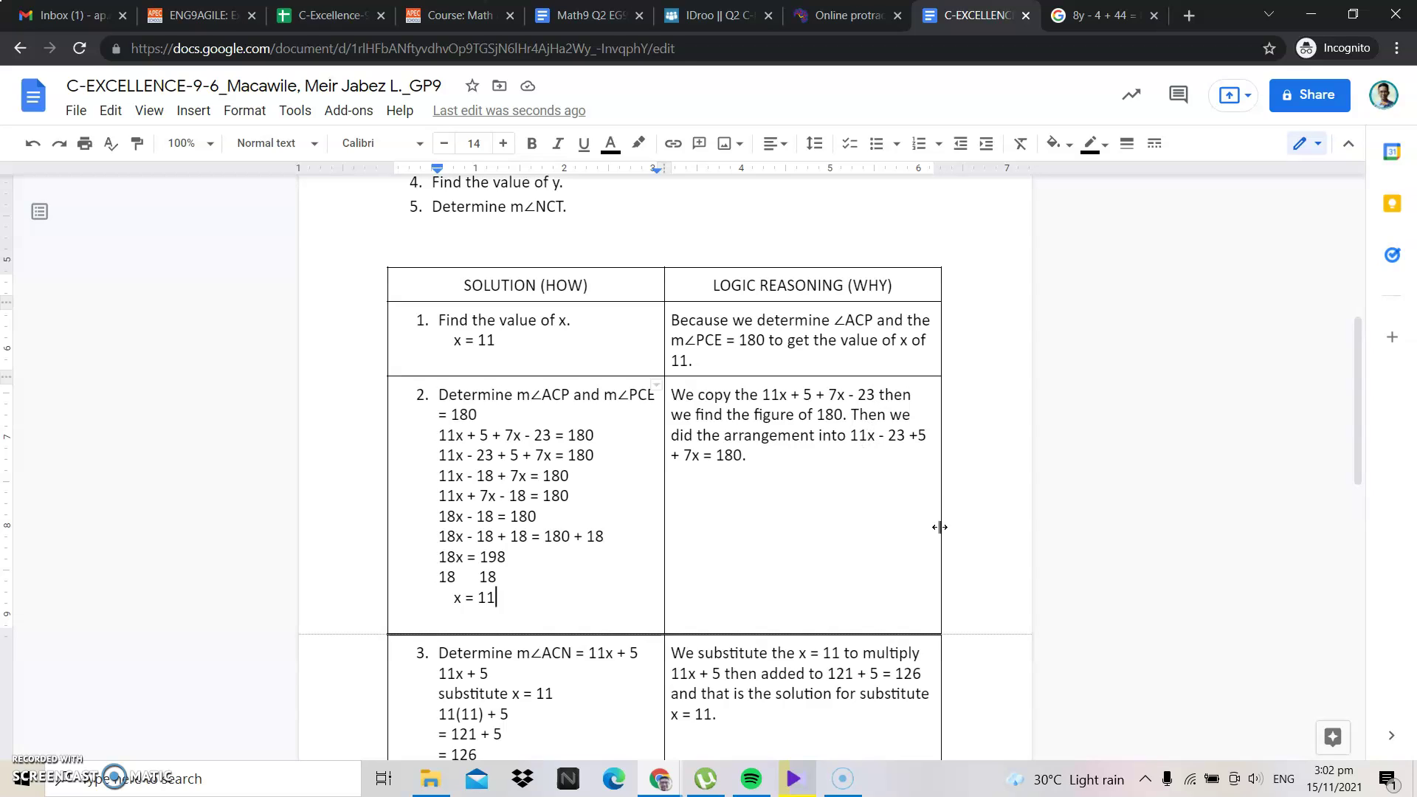
- Insert a space between '+' and '5' in row 2's reasoning, then review rows 3–5
{"action": "left_click", "coordinate": [921, 435]}
{"action": "scroll", "coordinate": [718, 529], "scroll_direction": "down", "scroll_amount": 3}
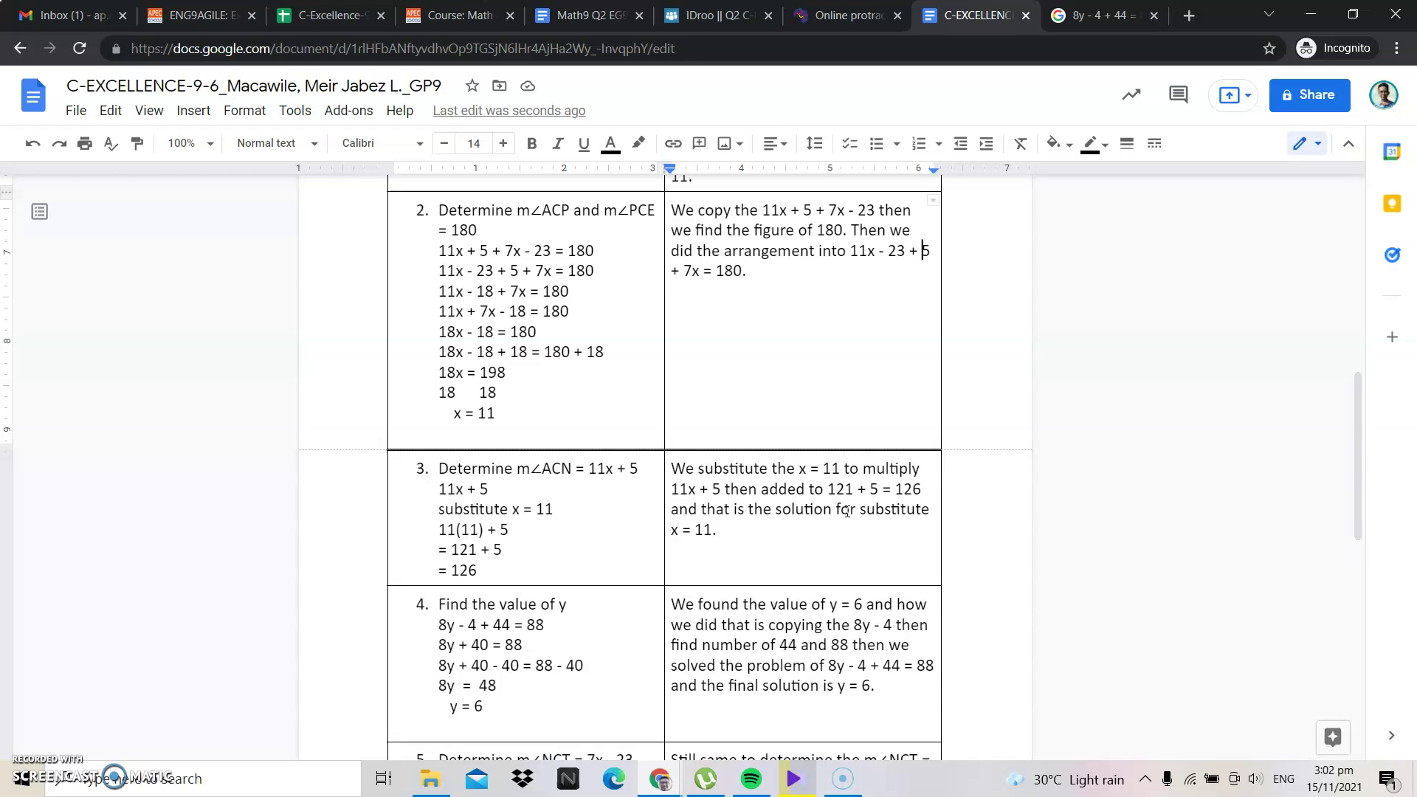
{"action": "scroll", "coordinate": [443, 578], "scroll_direction": "down", "scroll_amount": 1}
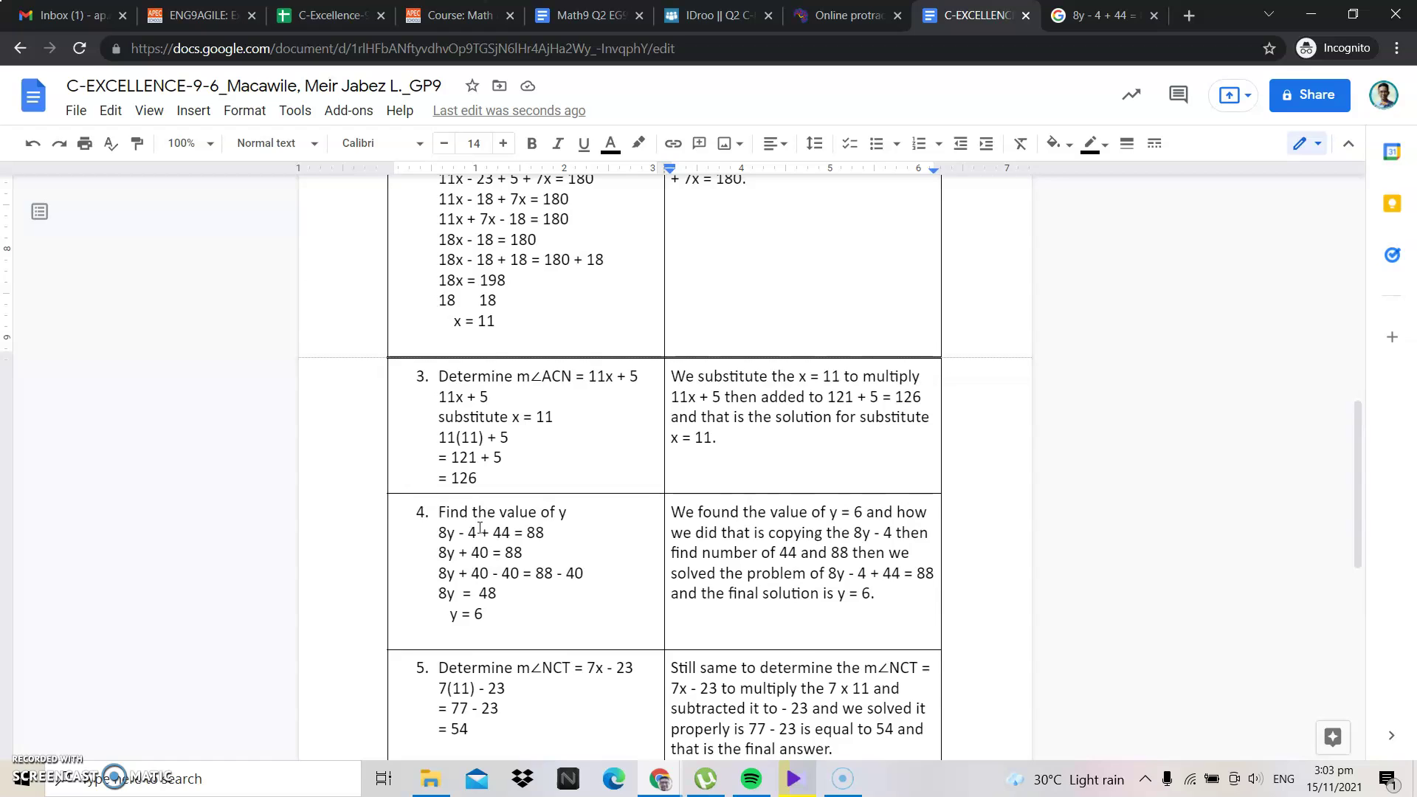
{"action": "scroll", "coordinate": [730, 397], "scroll_direction": "down", "scroll_amount": 1}
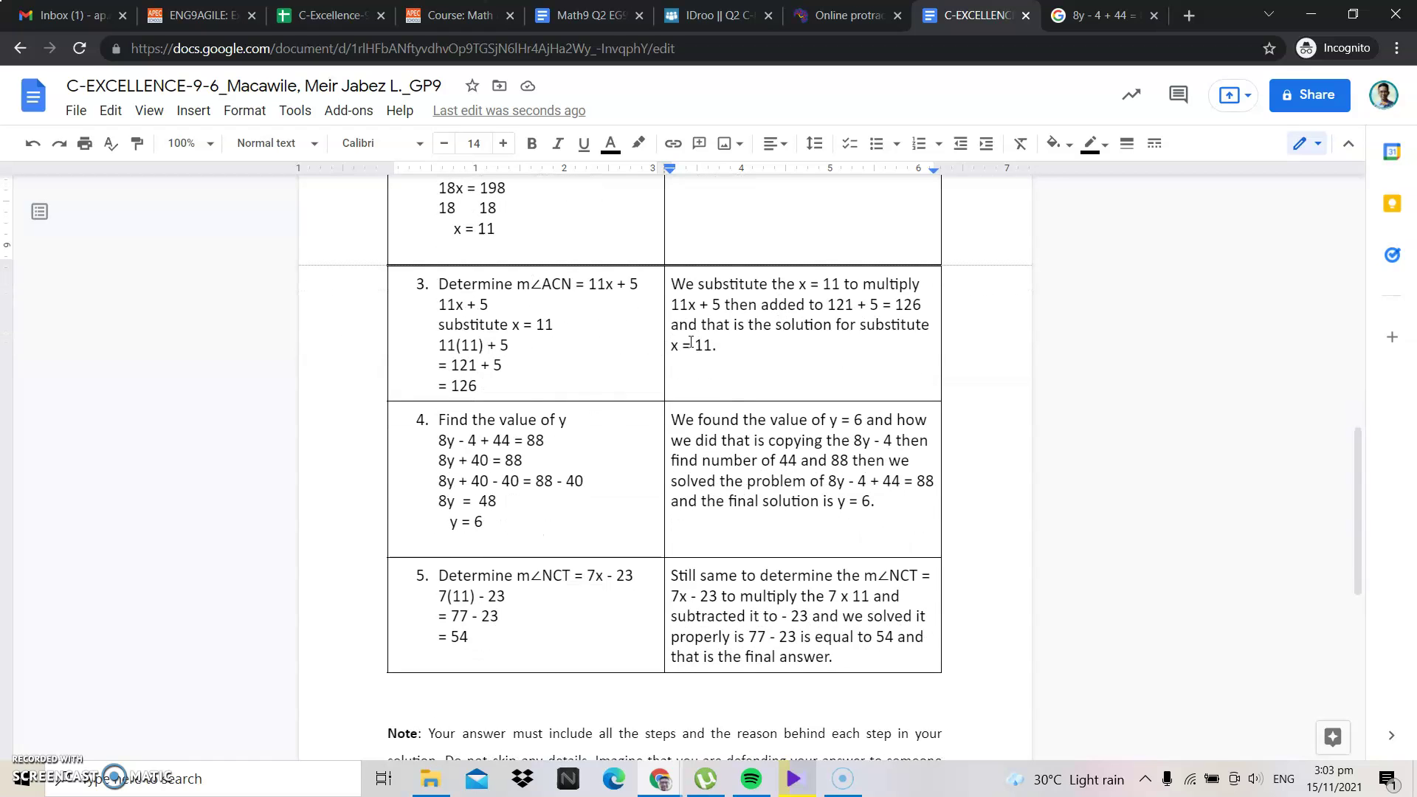
{"action": "scroll", "coordinate": [632, 411], "scroll_direction": "down", "scroll_amount": 1}
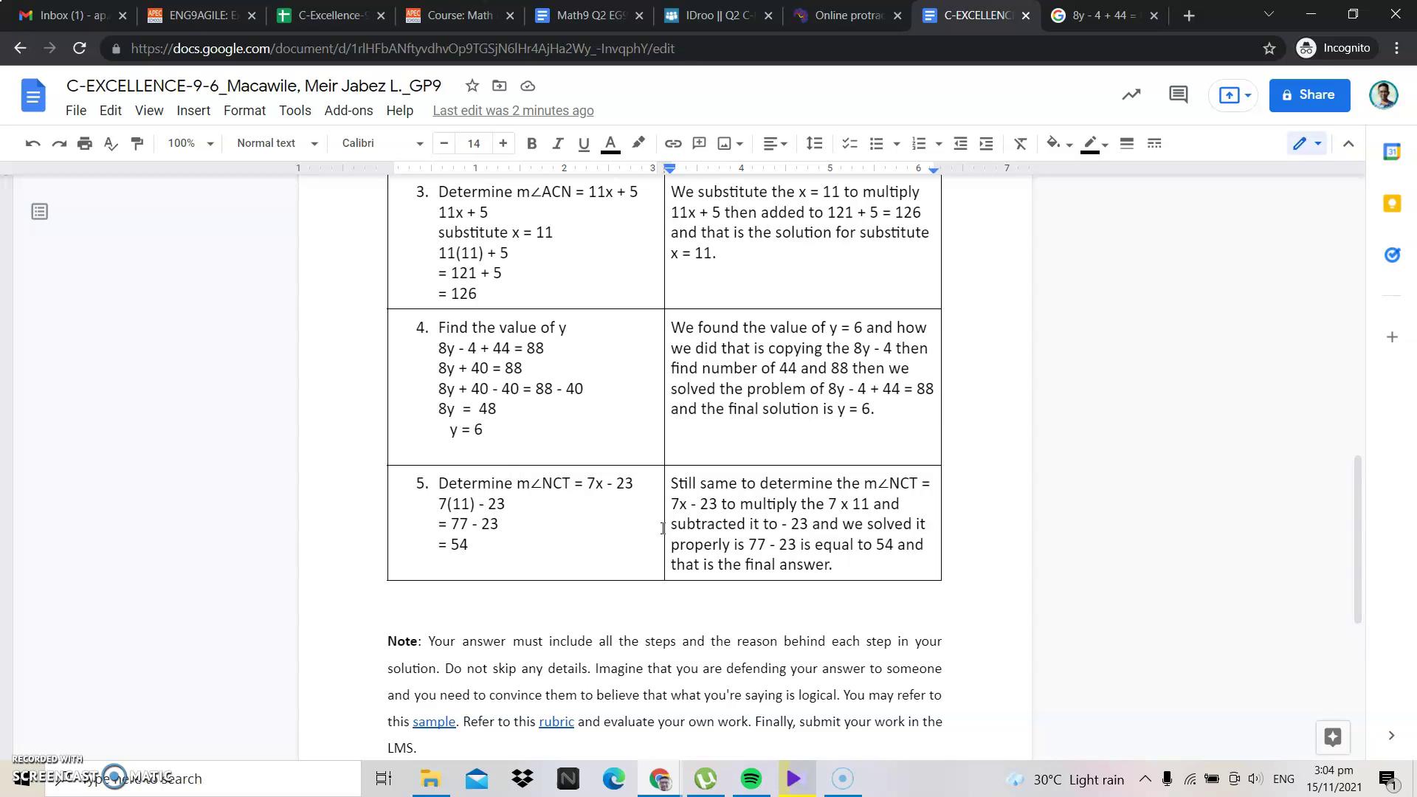
{"action": "scroll", "coordinate": [387, 555], "scroll_direction": "up", "scroll_amount": 8}
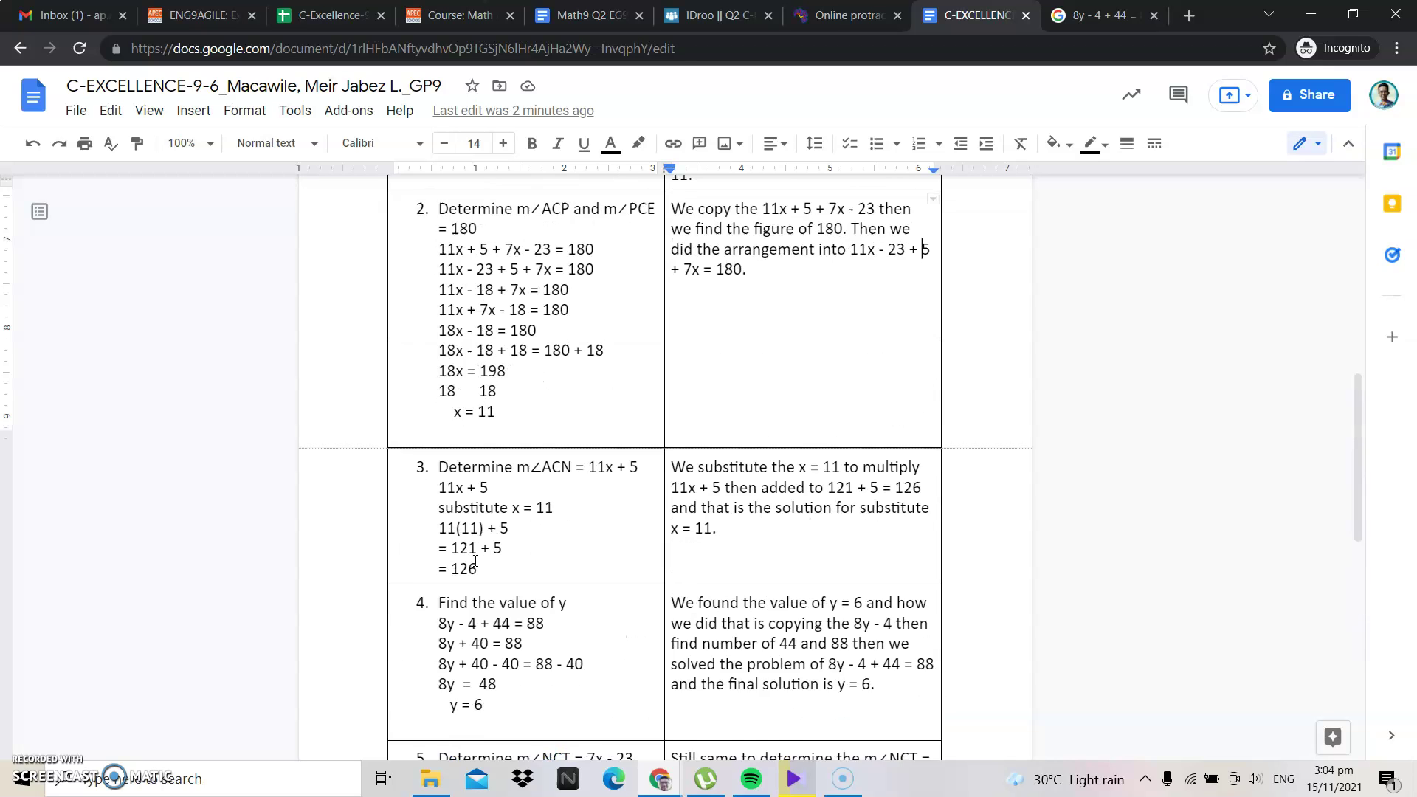